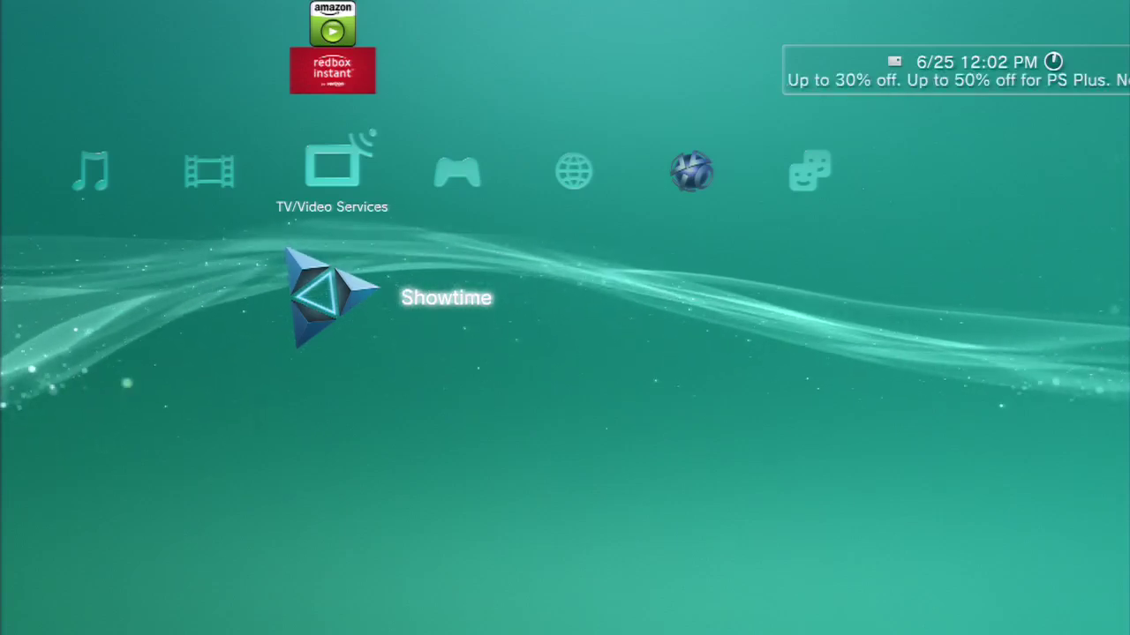
# Open Settings > System Update and scan storage media to find the 4.60 PS3UPDAT.PUP on USB
pyautogui.press('Left')
pyautogui.press('Left')
pyautogui.press('Left')
pyautogui.press('Left')
pyautogui.press('Up')
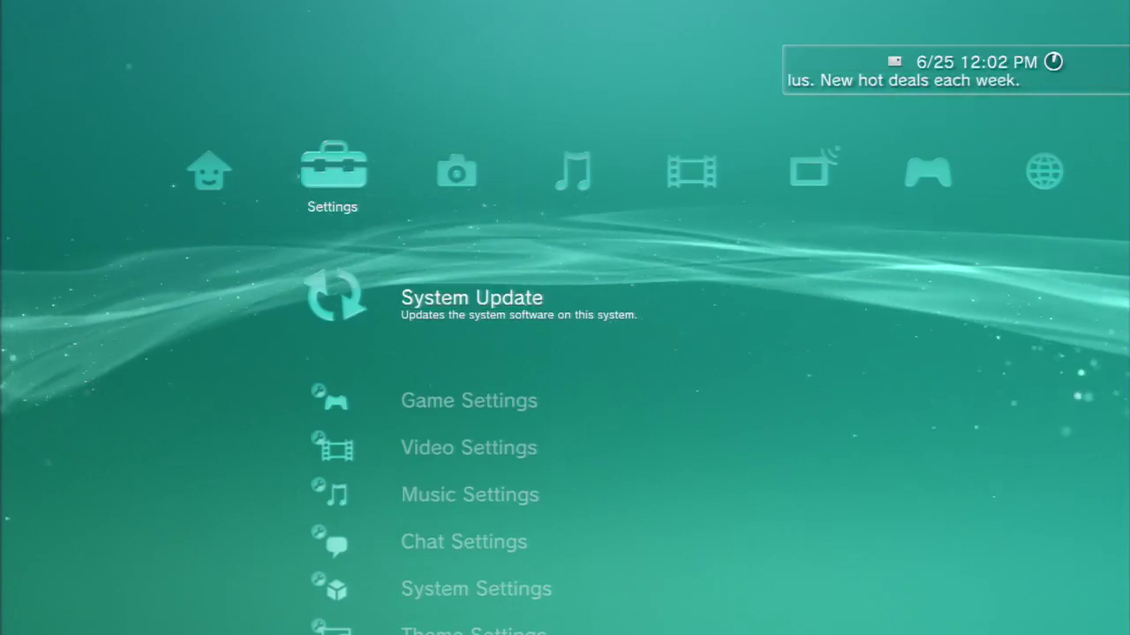
pyautogui.press('Return')
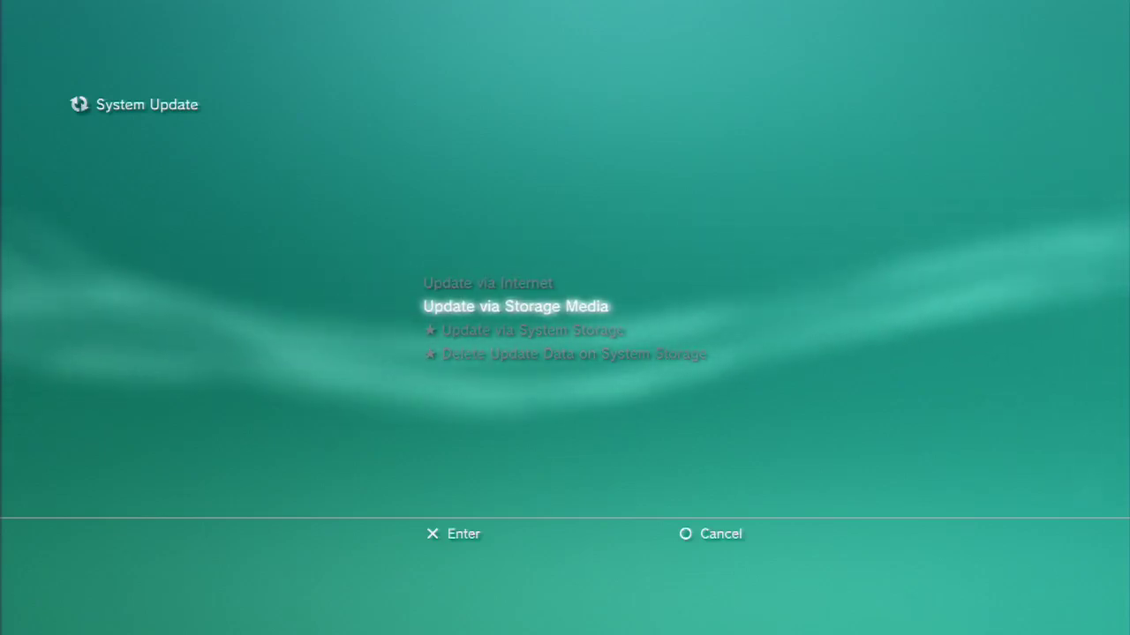
pyautogui.press('Return')
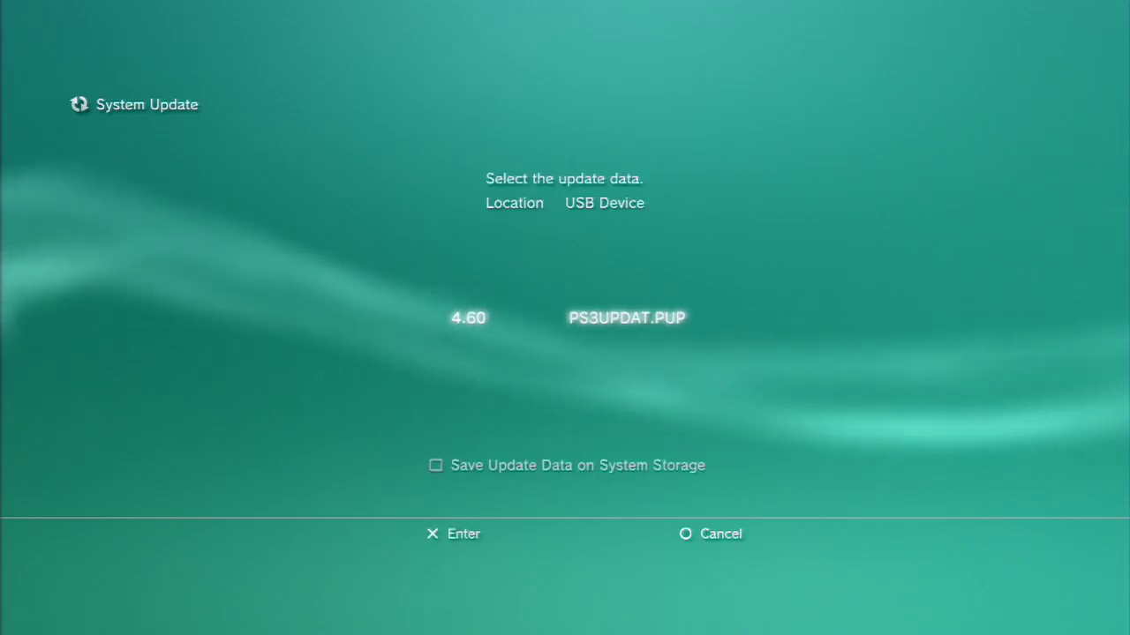
# Accept the 4.60 PS3UPDAT.PUP update data and wait until the XMB home menu reappears
pyautogui.press('Return')
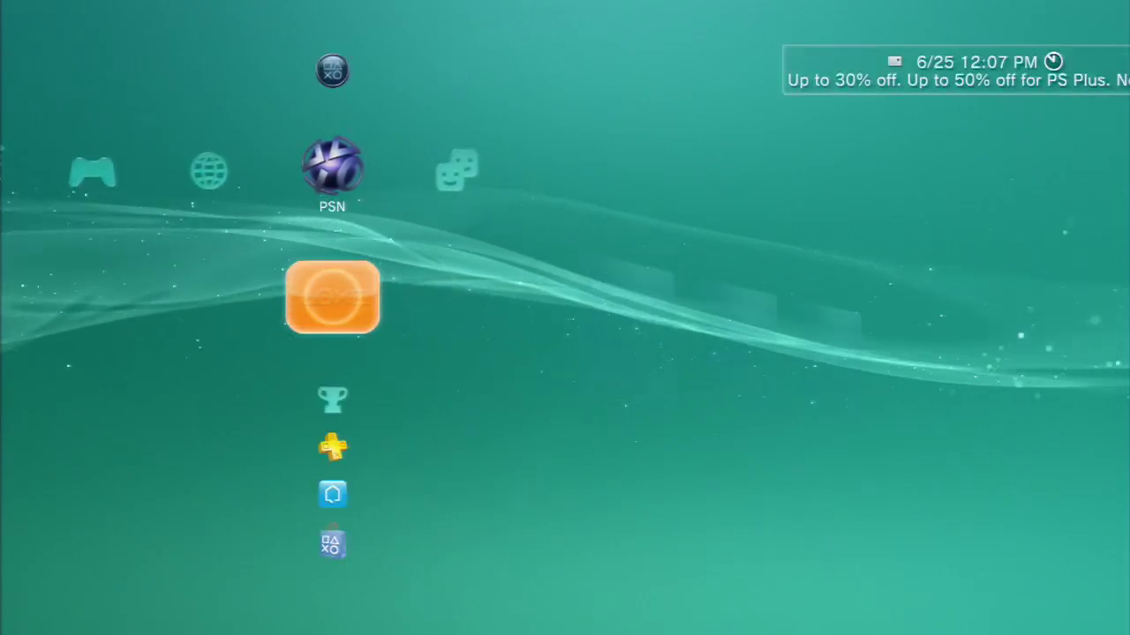
# Move to the Game category and down its list to the multiMAN entry
pyautogui.press('Left')
pyautogui.press('Left')
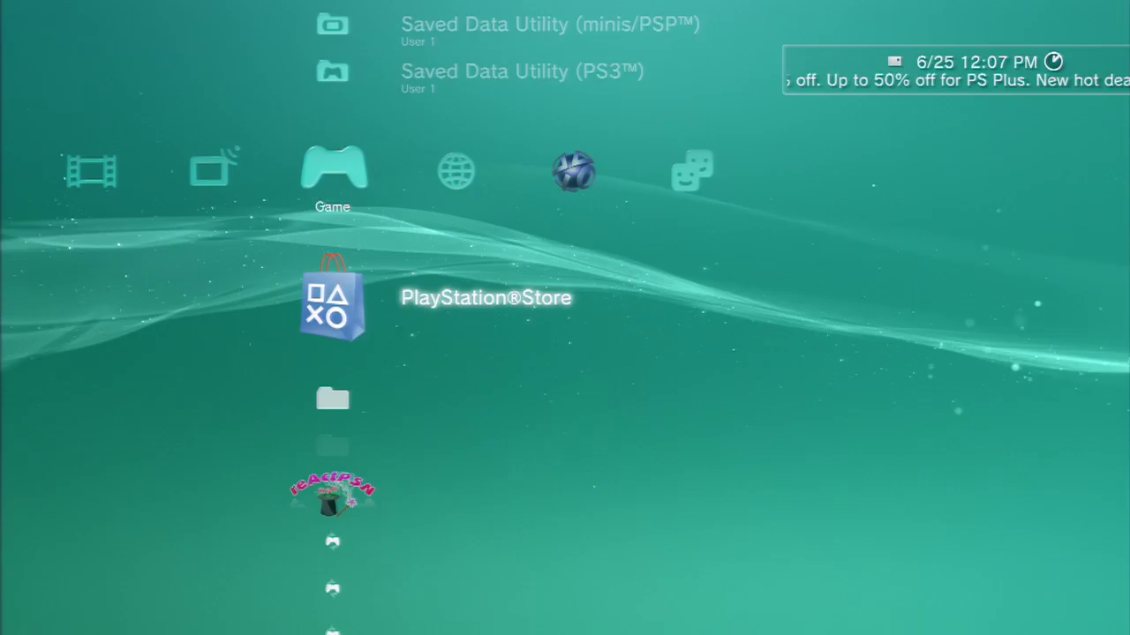
pyautogui.press('Down')
pyautogui.press('Down')
pyautogui.press('Down')
pyautogui.press('Down')
pyautogui.press('Down')
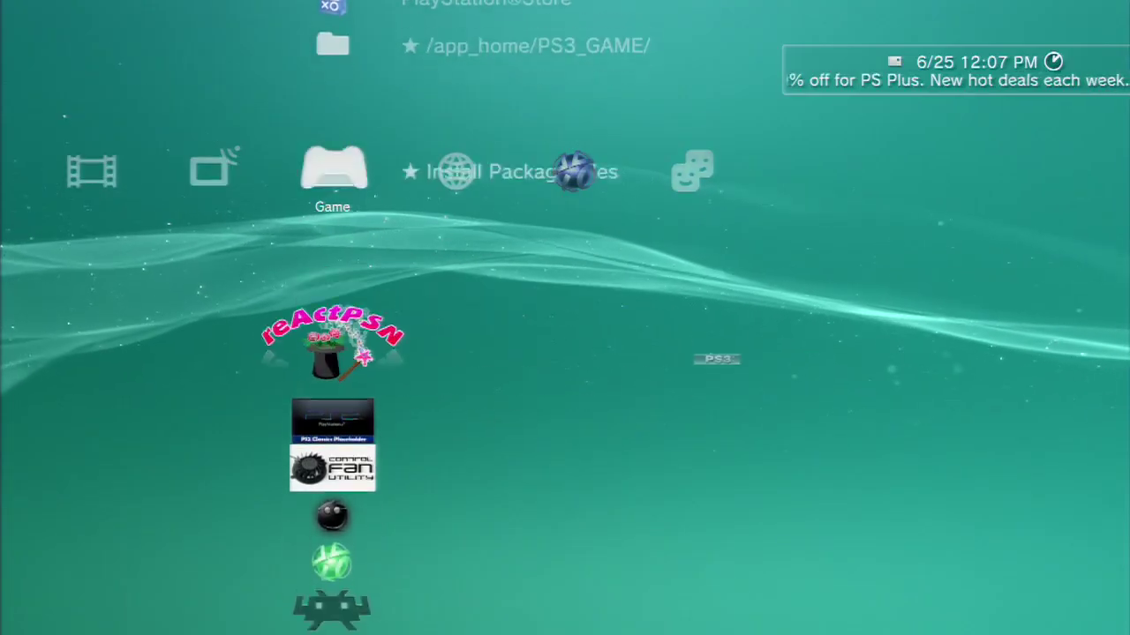
pyautogui.press('Down')
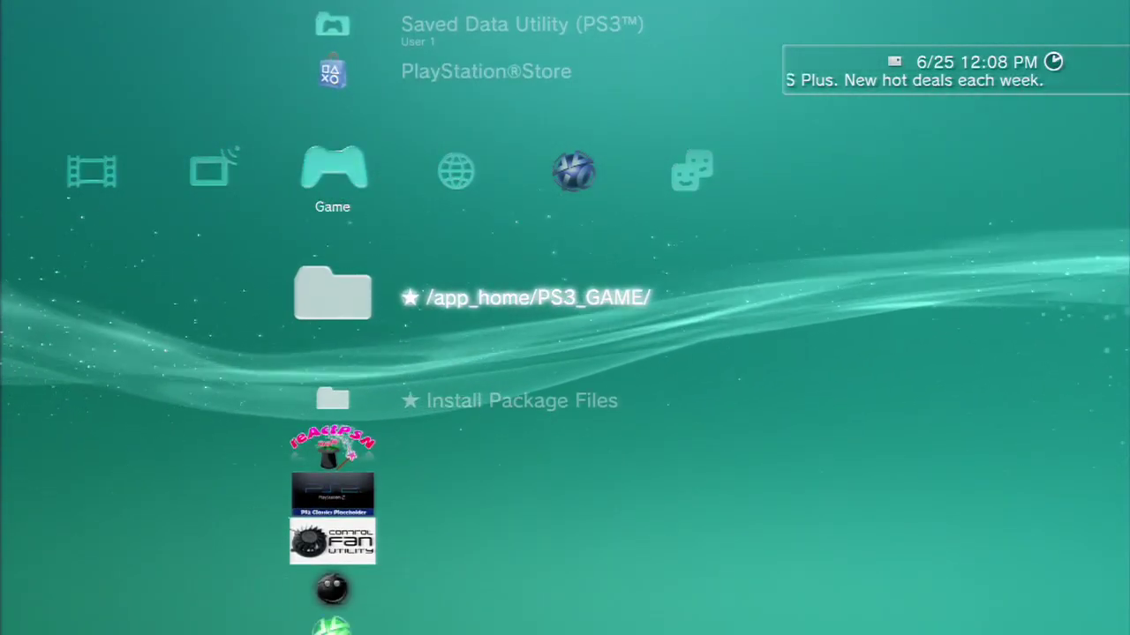
# Launch /app_home/PS3_GAME/, dismiss the 80028F14 error, and browse to Settings' System Update
pyautogui.press('Return')
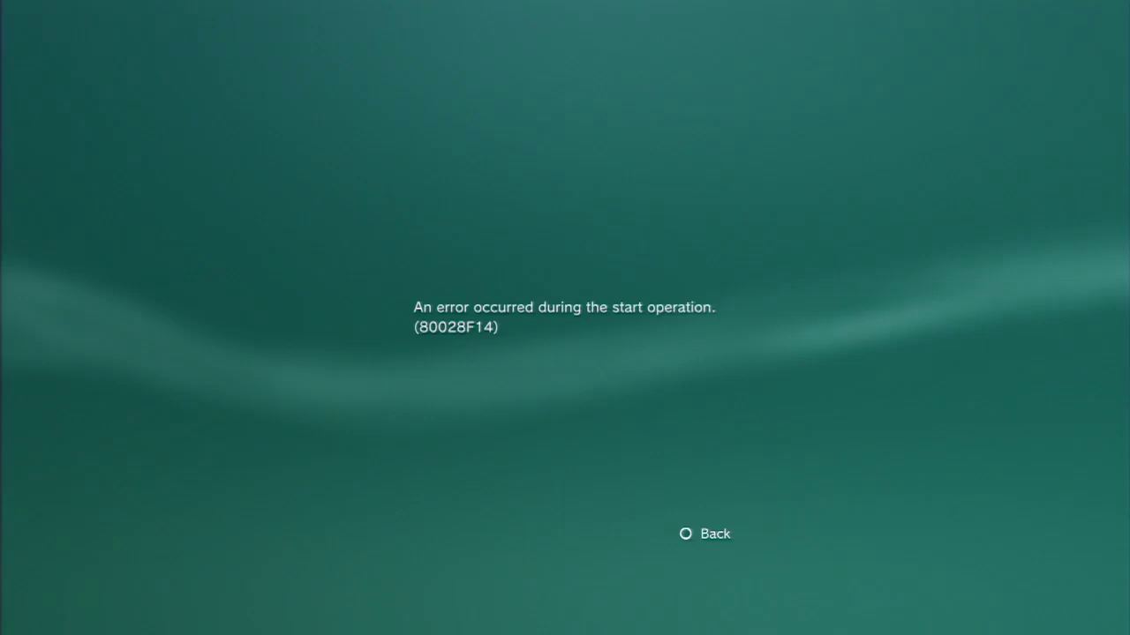
pyautogui.press('Escape')
pyautogui.press('Left')
pyautogui.press('Left')
pyautogui.press('Left')
pyautogui.press('Left')
pyautogui.press('Left')
pyautogui.press('Left')
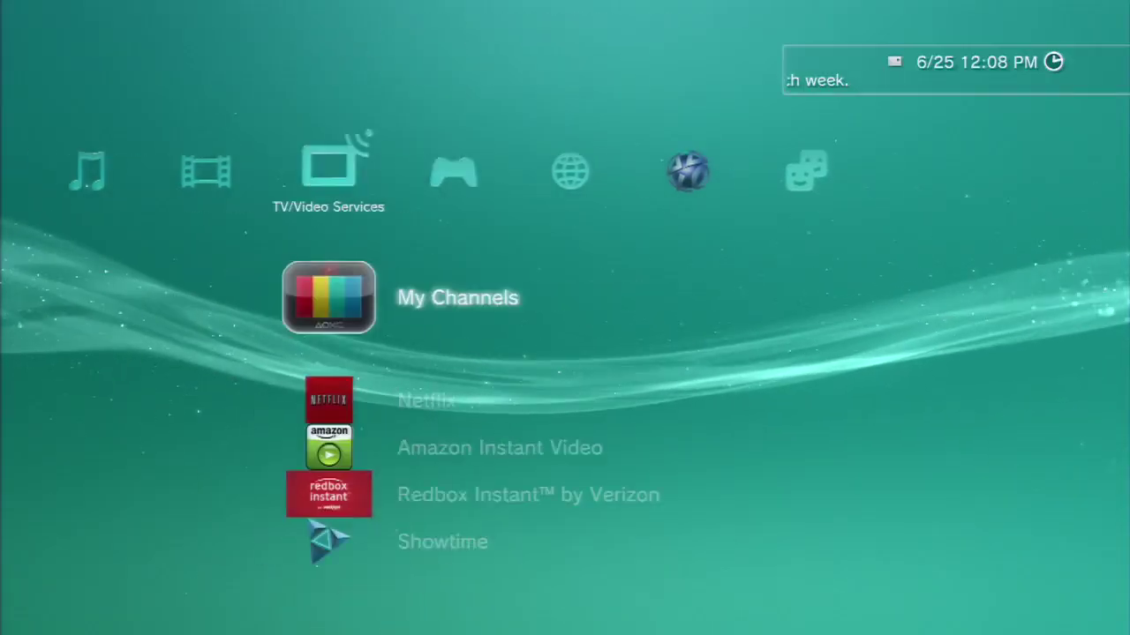
pyautogui.press('Right')
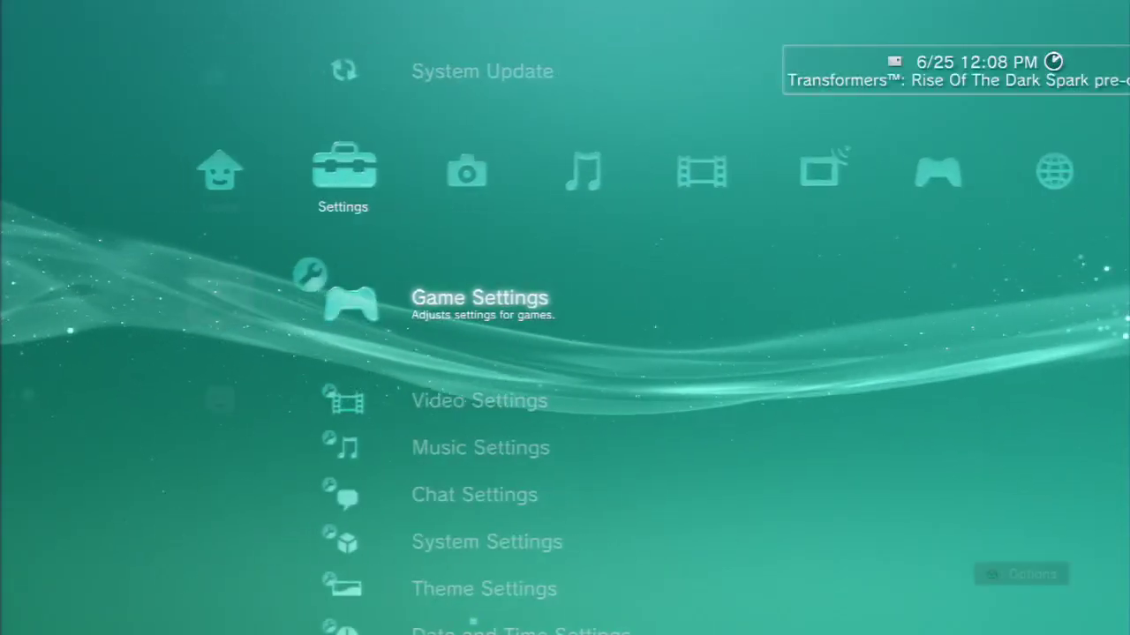
pyautogui.press('Up')
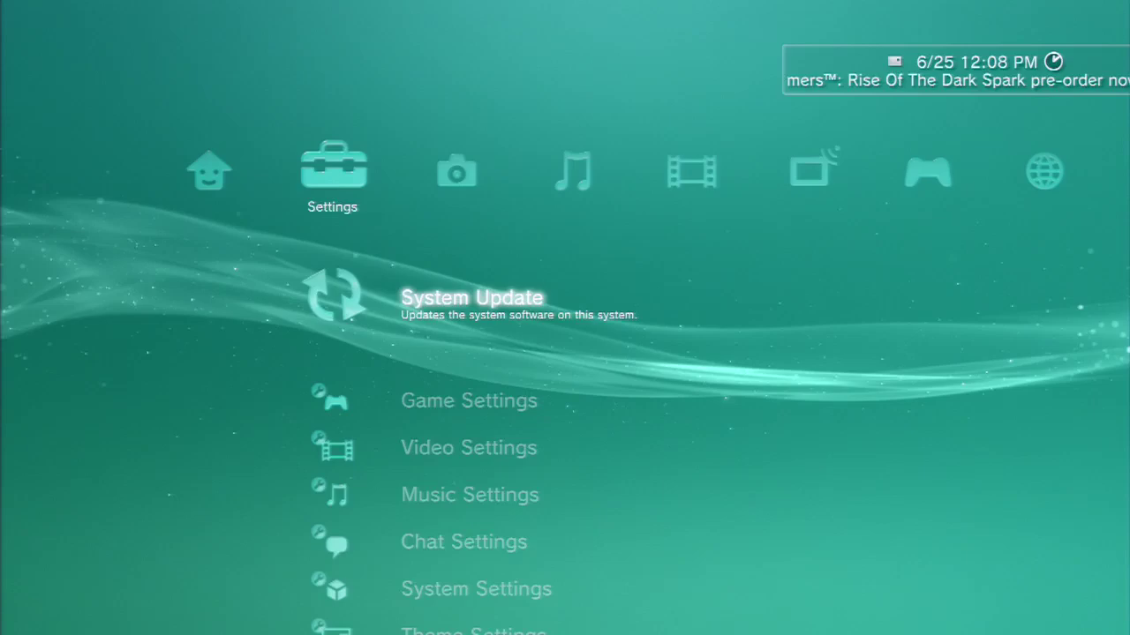
# Return to the Game category and move down past PS2 Classics Placeholder to multiMAN
pyautogui.press('Left')
pyautogui.press('Right')
pyautogui.press('Right')
pyautogui.press('Right')
pyautogui.press('Right')
pyautogui.press('Right')
pyautogui.press('Right')
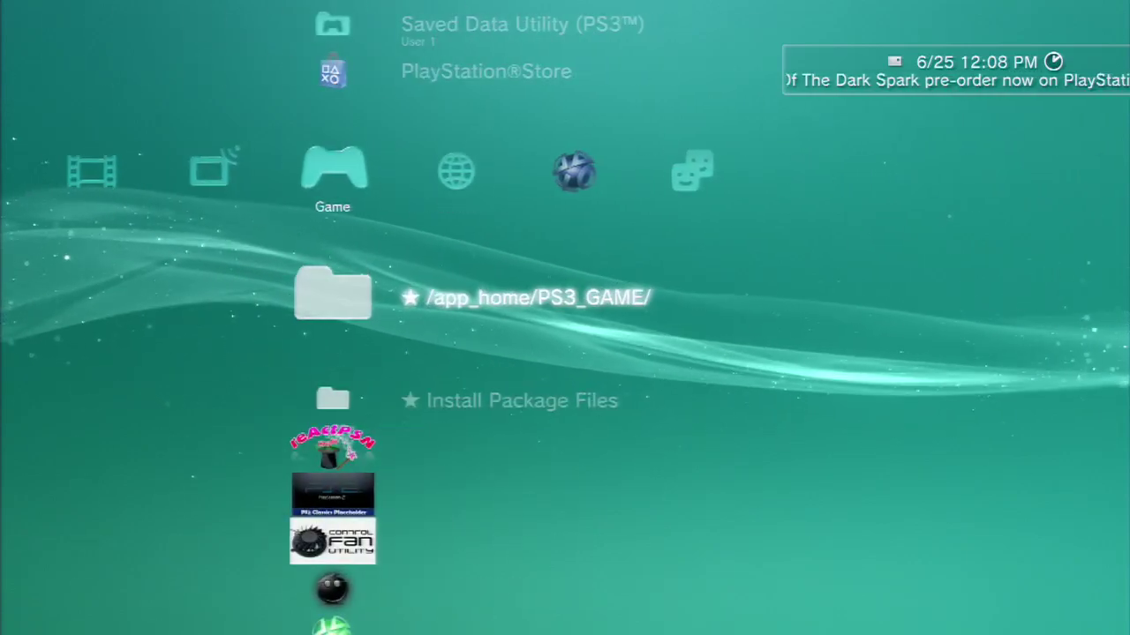
pyautogui.press('Down')
pyautogui.press('Down')
pyautogui.press('Down')
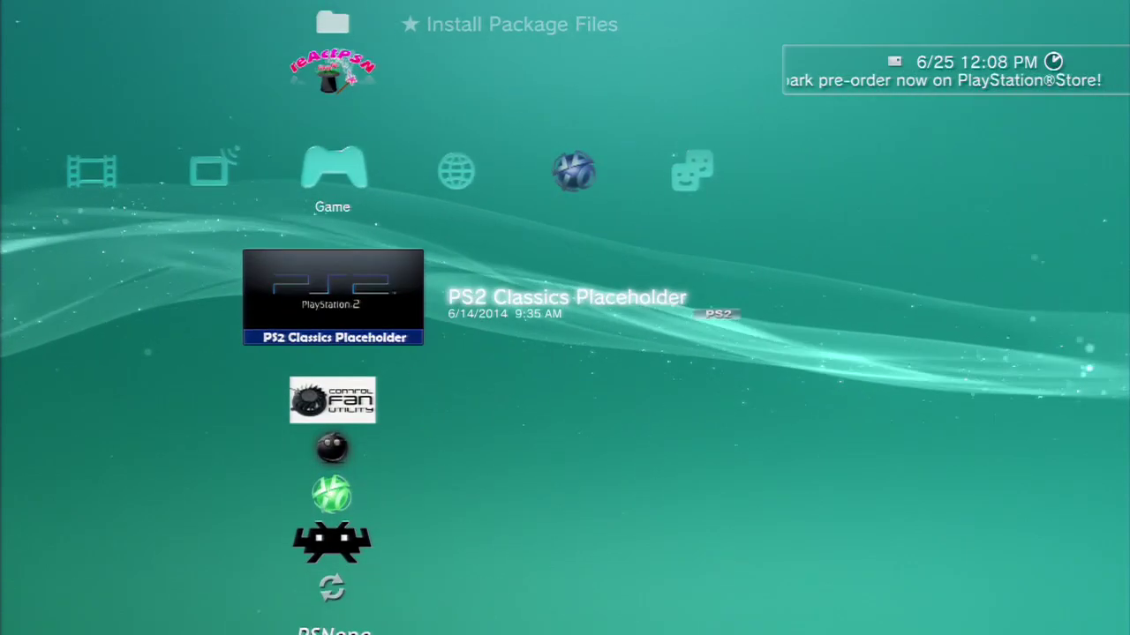
pyautogui.press('Down')
pyautogui.press('Down')
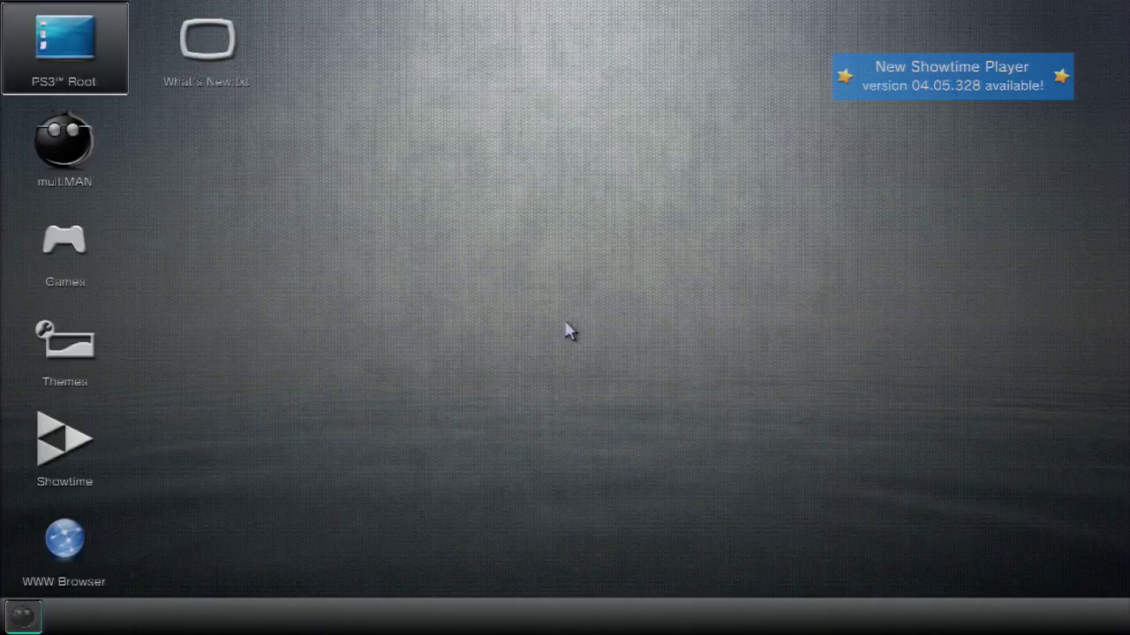
# Browse PS3 Root > dev_usb000 > PS3 to reach the SAVEDATA and UPDATE folders
pyautogui.doubleClick(87, 55)
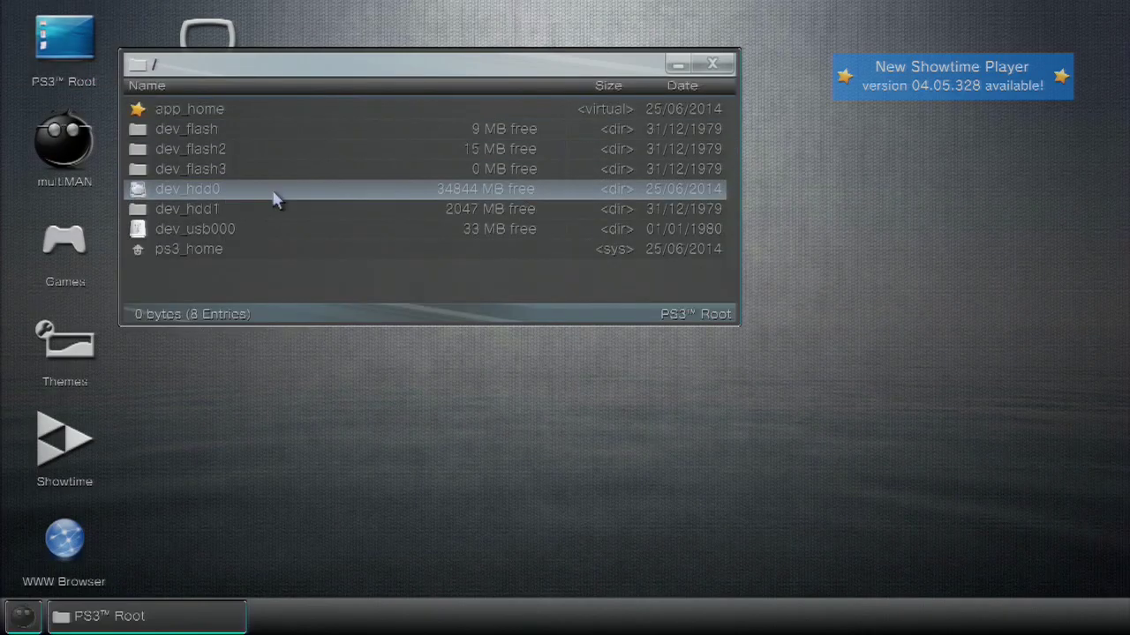
pyautogui.doubleClick(275, 229)
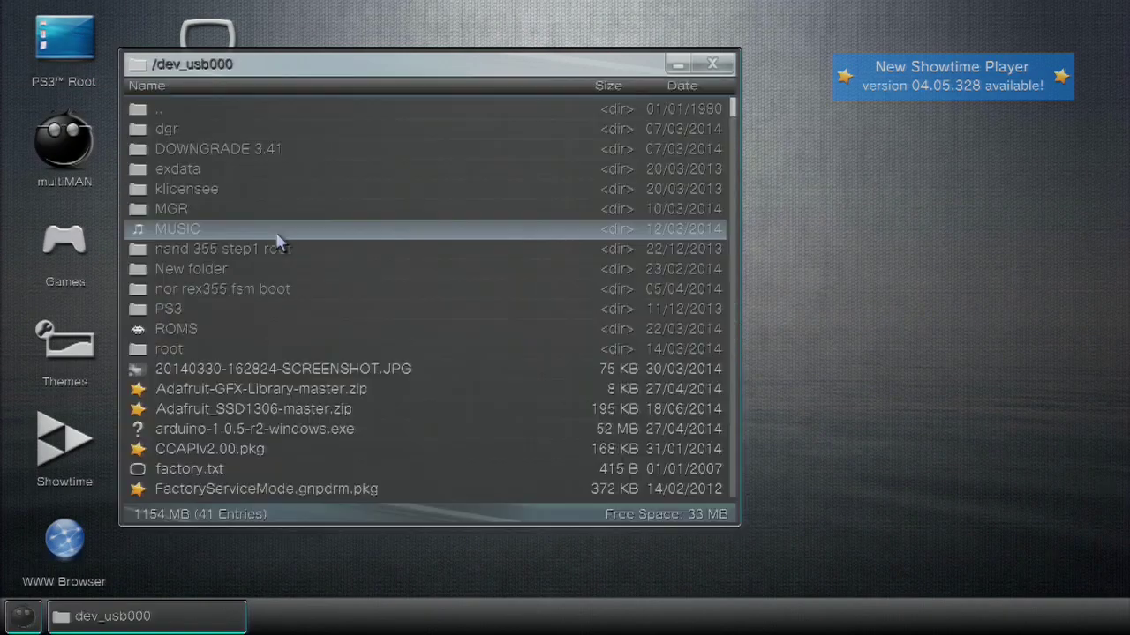
pyautogui.doubleClick(266, 314)
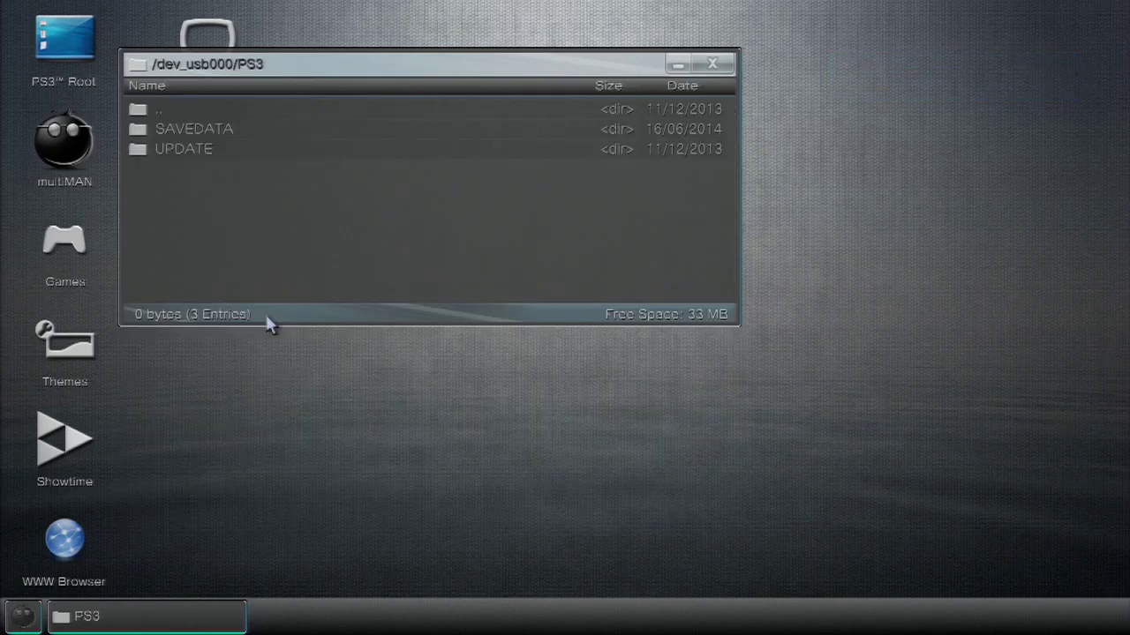
# Open the UPDATE folder and rename PS3UPDAT.PUP to ferrox460.PUP
pyautogui.doubleClick(265, 157)
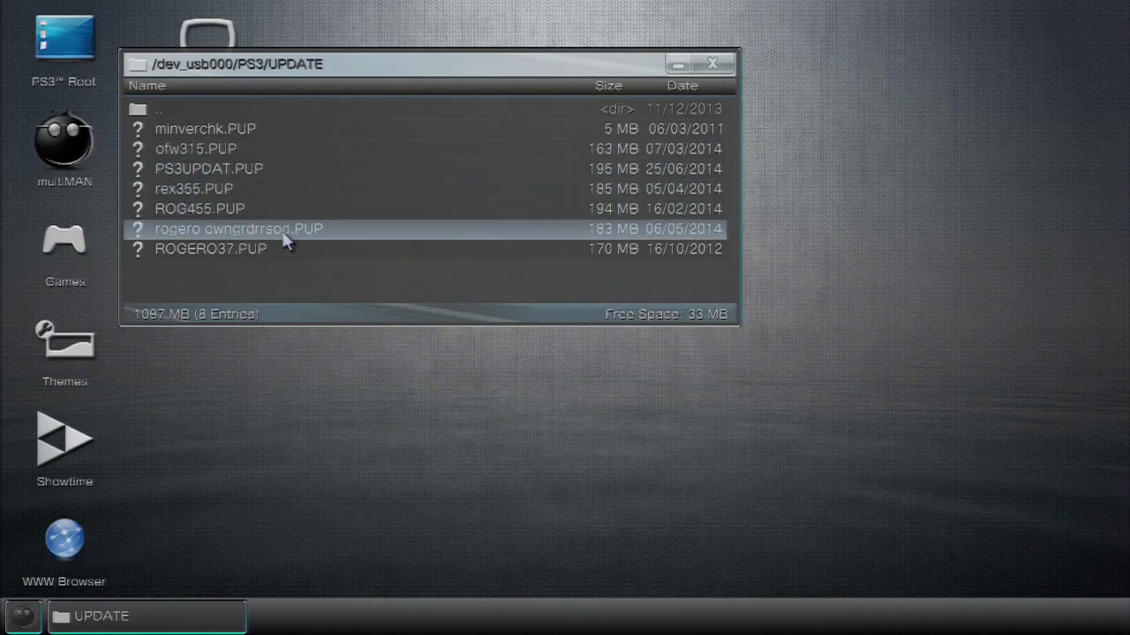
pyautogui.click(293, 171)
pyautogui.rightClick(295, 171)
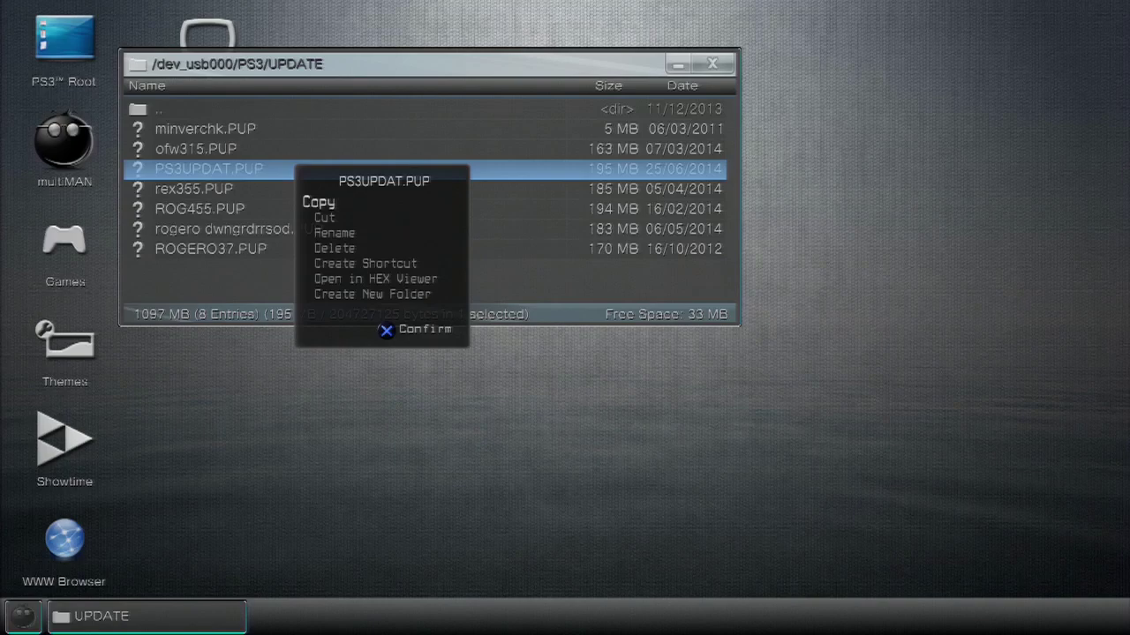
pyautogui.press('Down')
pyautogui.press('Down')
pyautogui.press('Return')
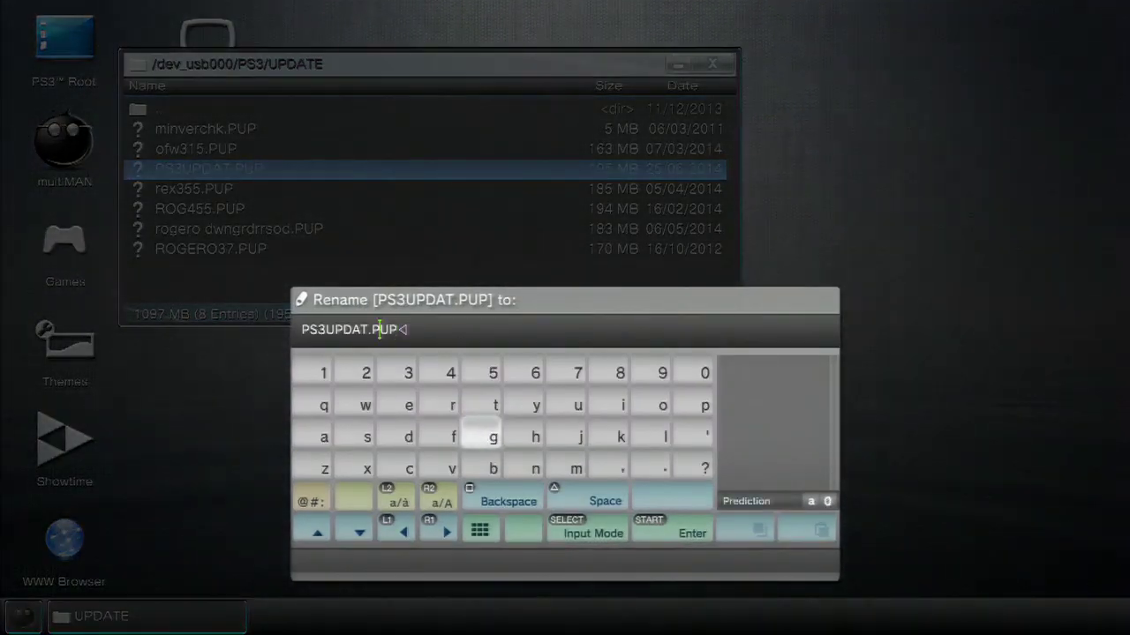
pyautogui.press('BackSpace')
pyautogui.press('BackSpace')
pyautogui.press('BackSpace')
pyautogui.press('BackSpace')
pyautogui.press('BackSpace')
pyautogui.press('BackSpace')
pyautogui.press('BackSpace')
pyautogui.press('BackSpace')
pyautogui.press('Left')
pyautogui.press('Left')
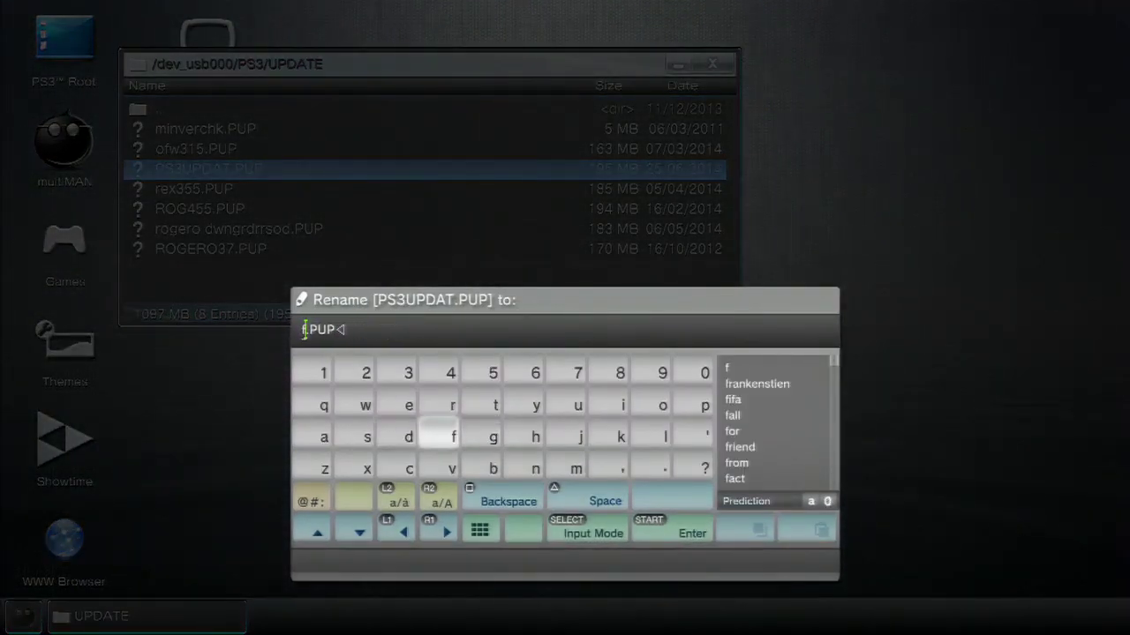
pyautogui.write('err')
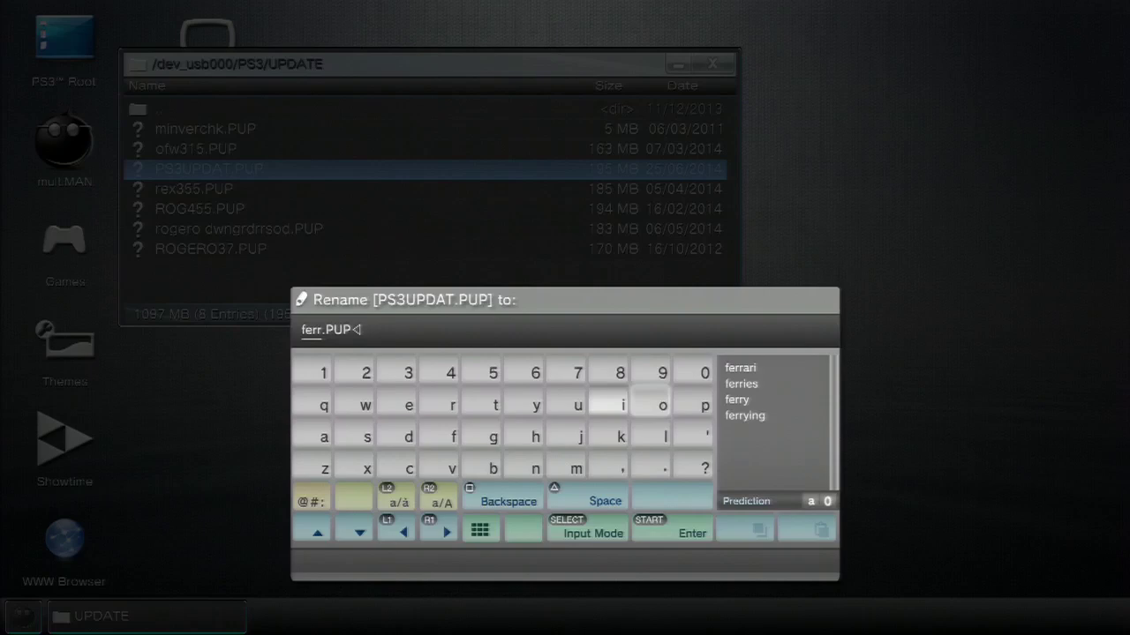
pyautogui.write('ox')
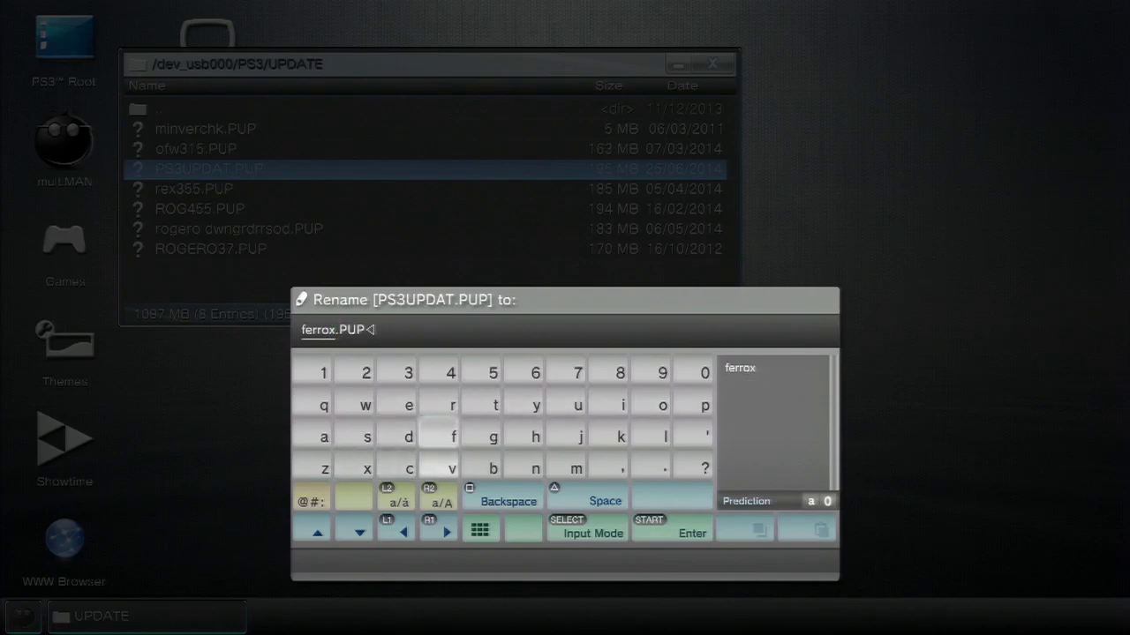
pyautogui.write('46')
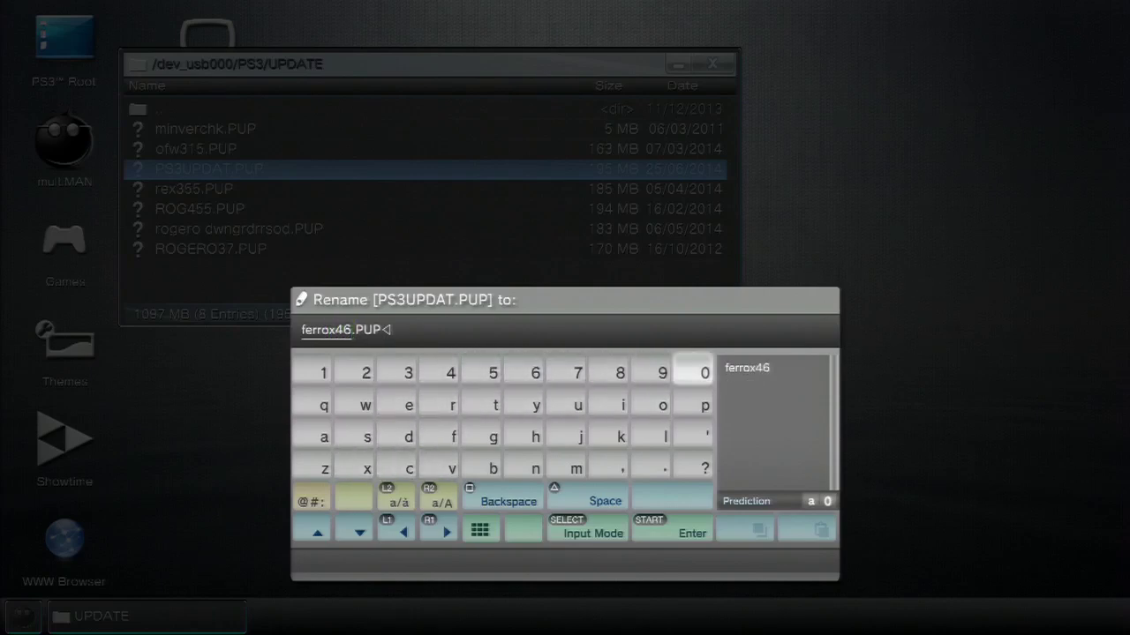
pyautogui.write('0')
pyautogui.press('Return')
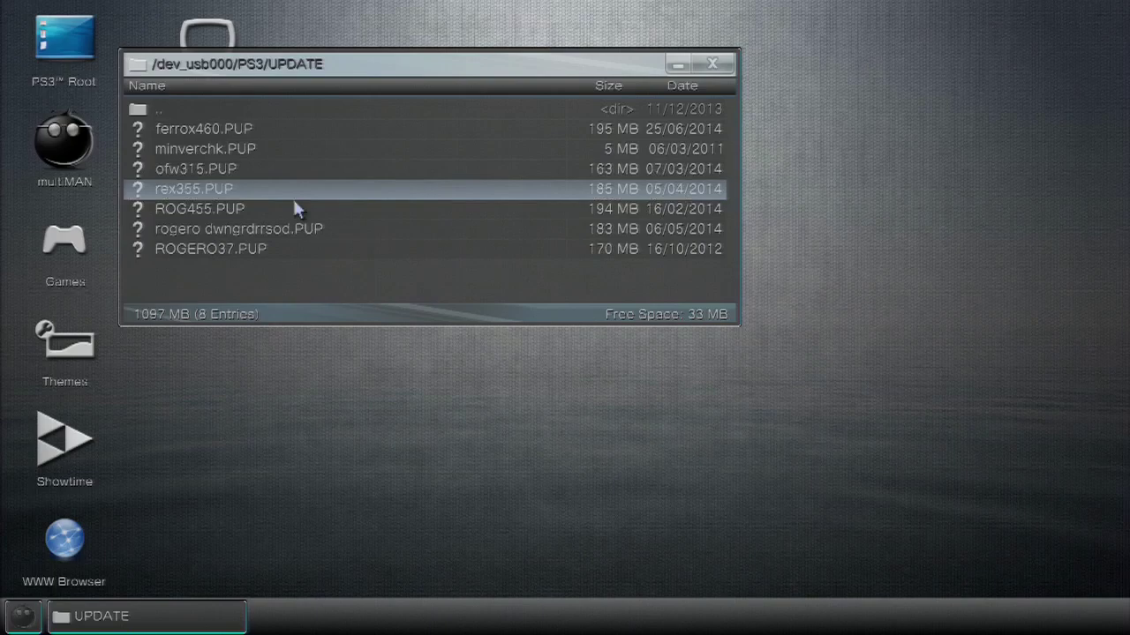
# Rename ROG455.PUP to PS3UPDAT
pyautogui.click(298, 217)
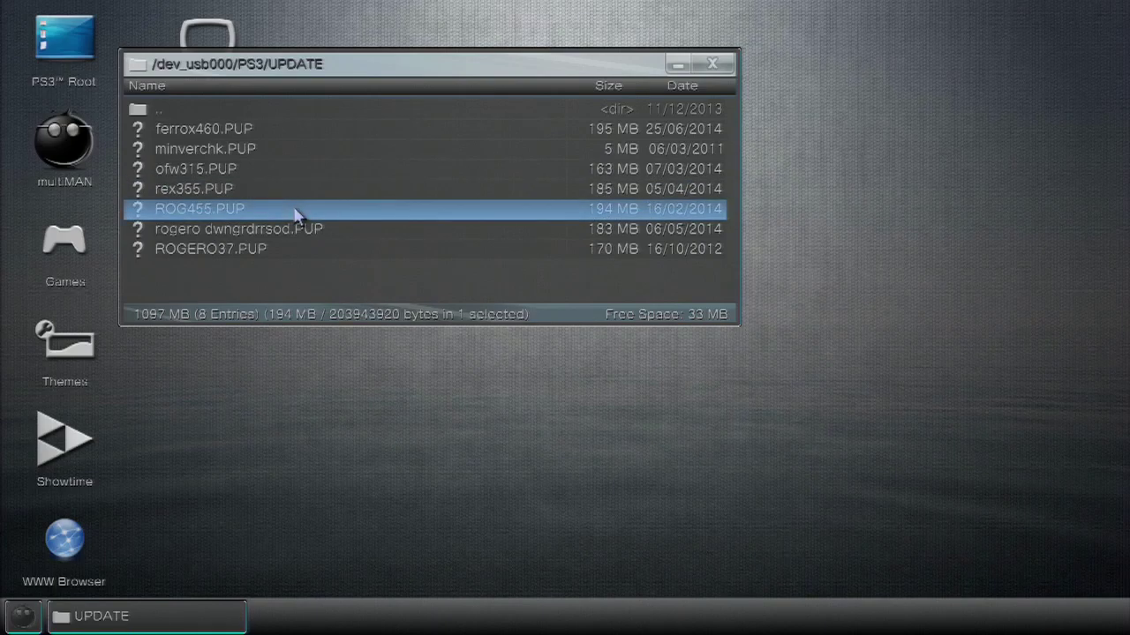
pyautogui.rightClick(298, 217)
pyautogui.click(317, 275)
pyautogui.press('BackSpace')
pyautogui.press('BackSpace')
pyautogui.press('BackSpace')
pyautogui.press('BackSpace')
pyautogui.press('BackSpace')
pyautogui.press('BackSpace')
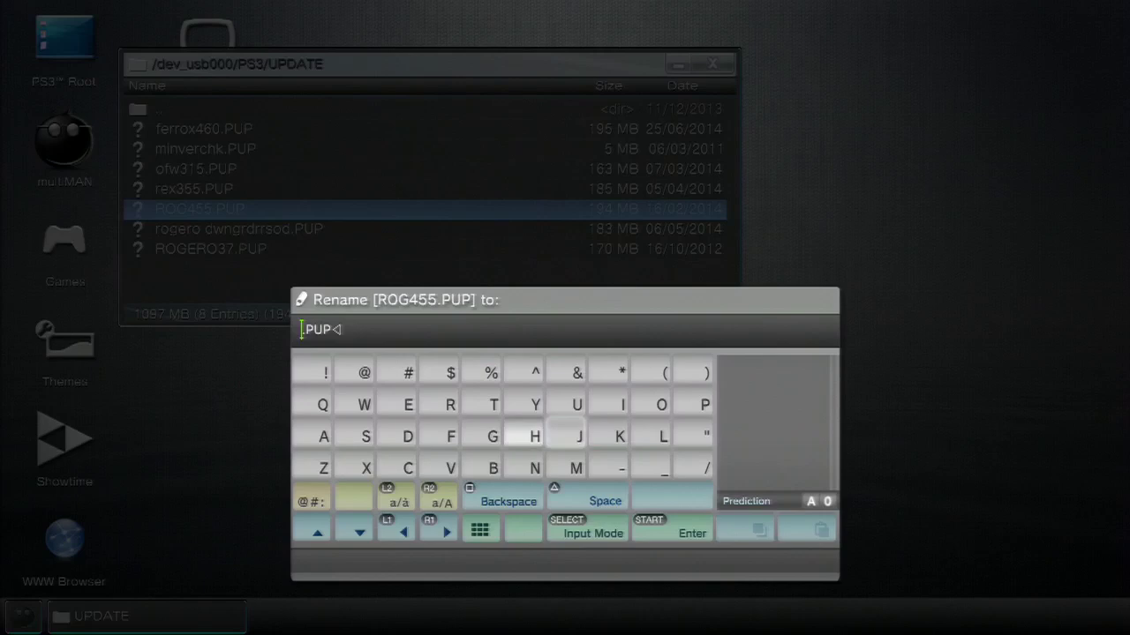
pyautogui.write('P')
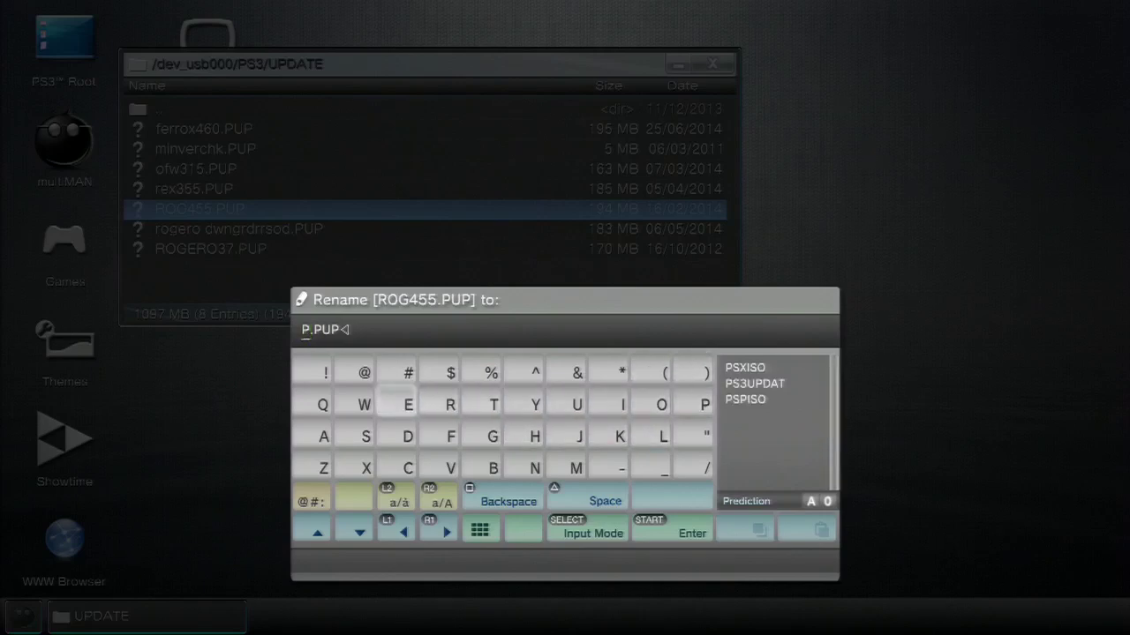
pyautogui.write('S3')
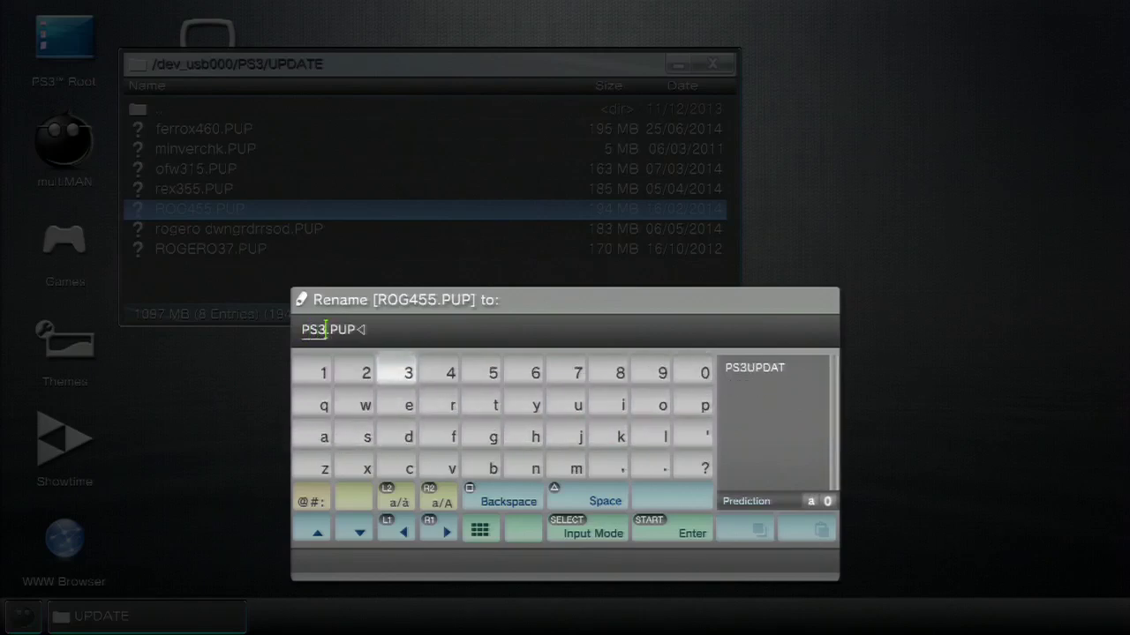
pyautogui.write('UP')
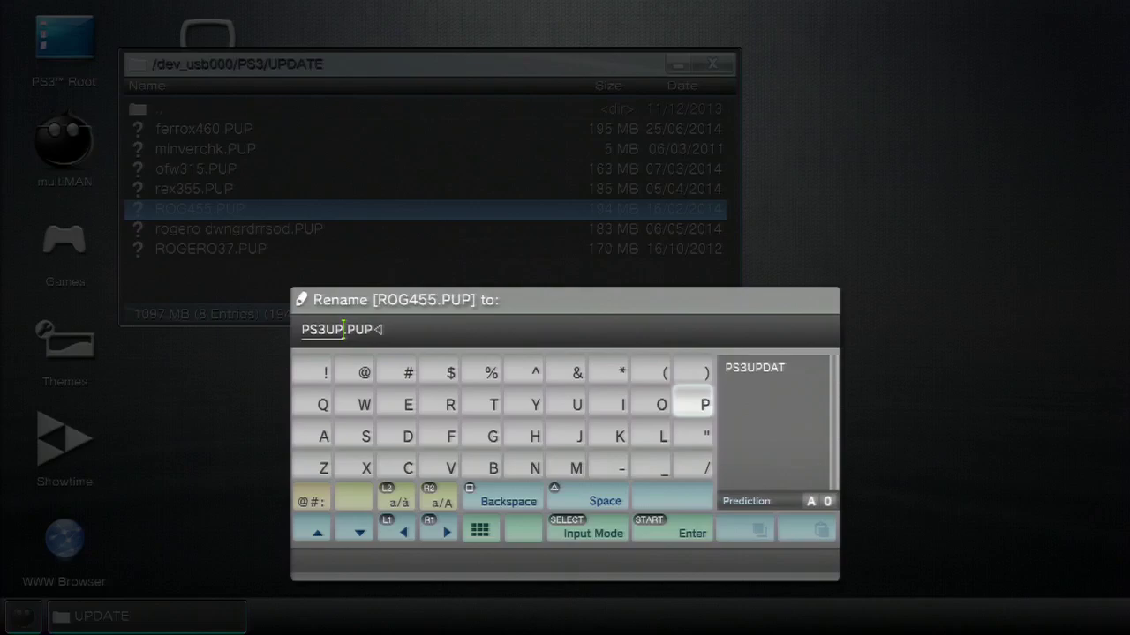
pyautogui.write('DAT')
pyautogui.press('Return')
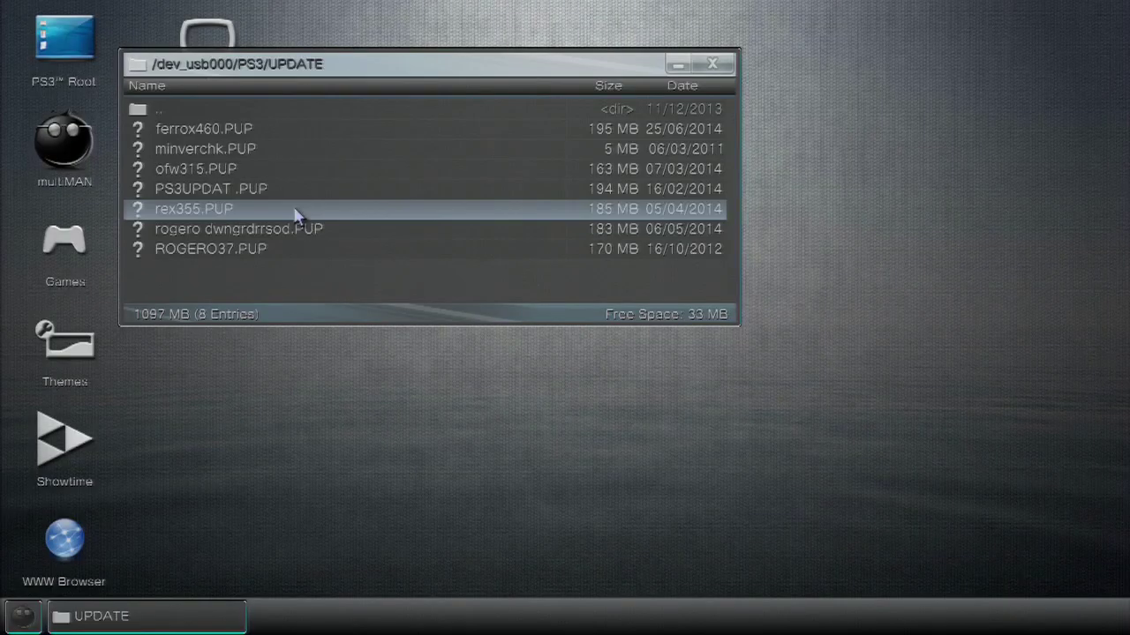
# Rename the file again to remove the stray space, giving PS3UPDAT.PUP
pyautogui.rightClick(297, 194)
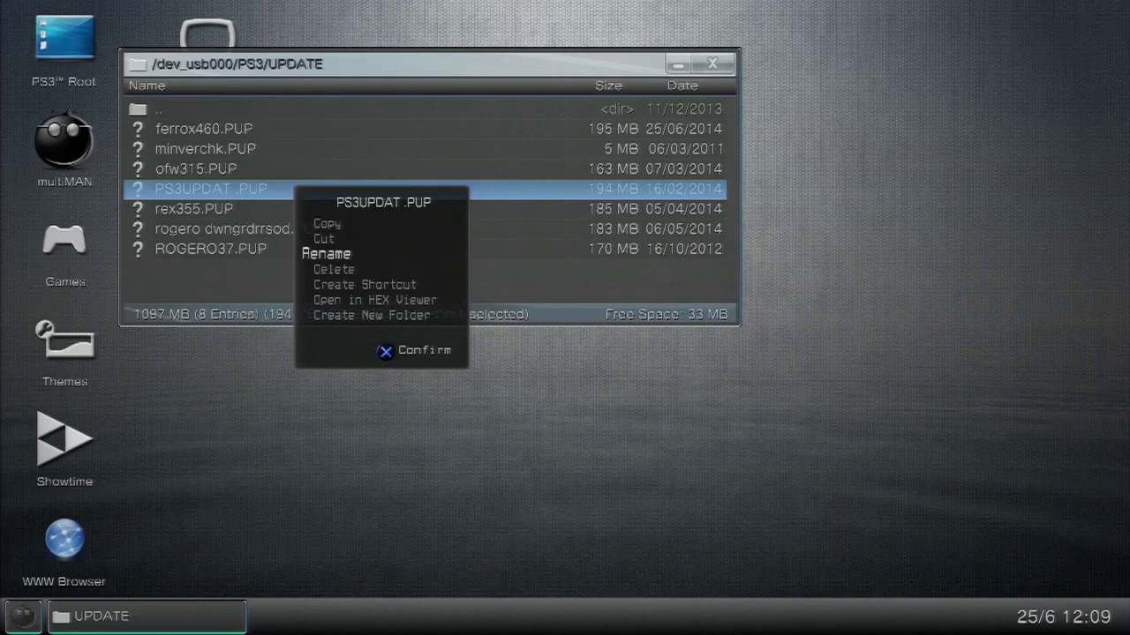
pyautogui.press('Return')
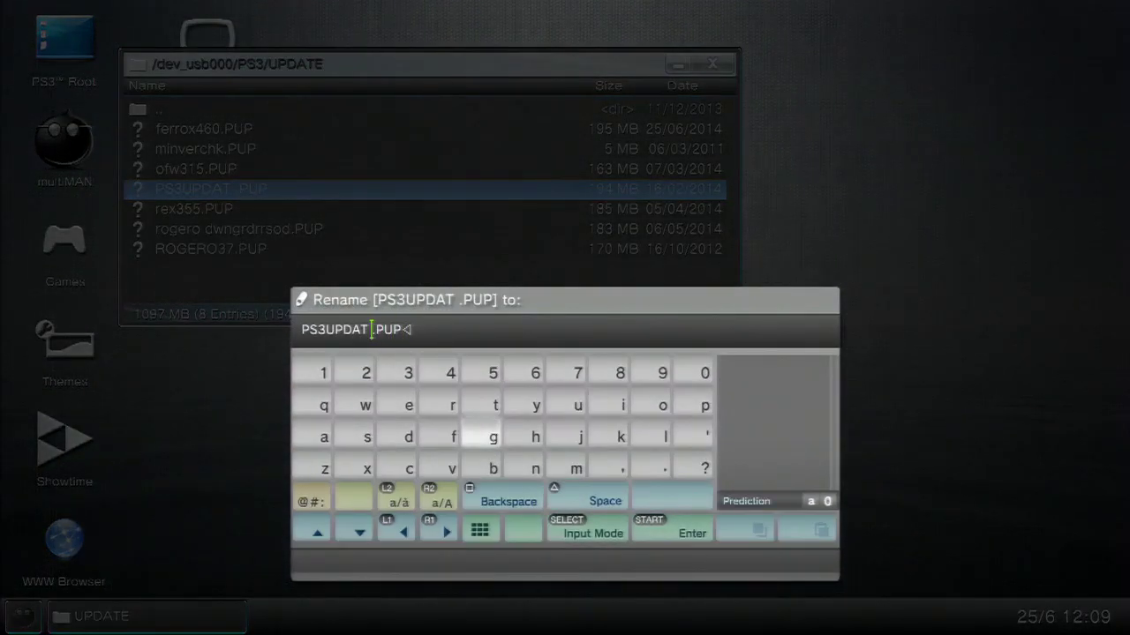
pyautogui.press('BackSpace')
pyautogui.press('Return')
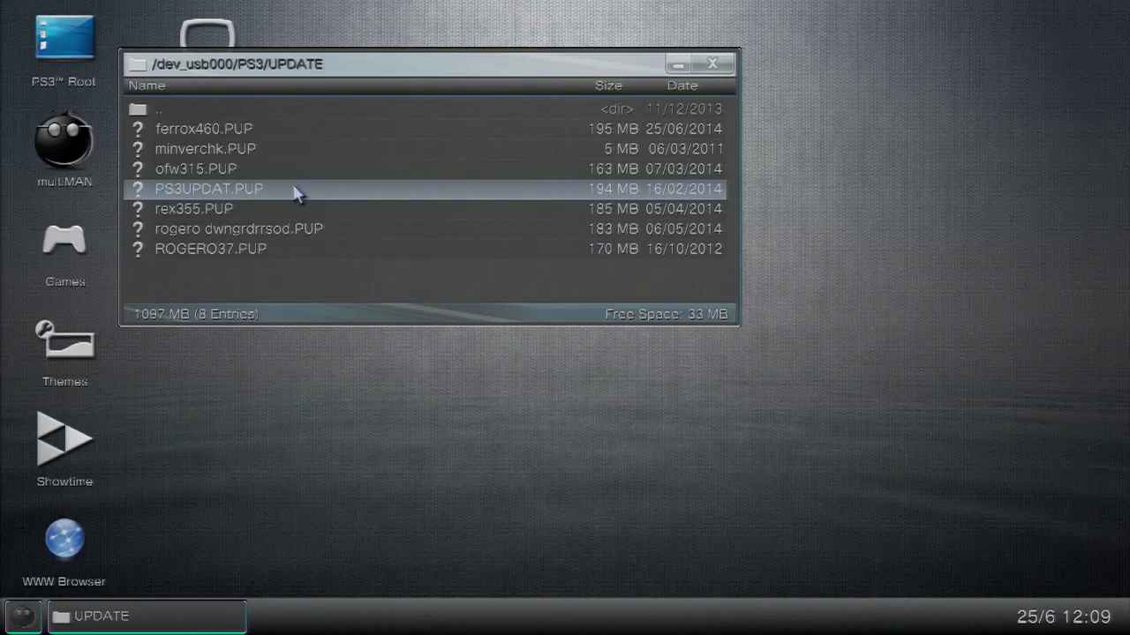